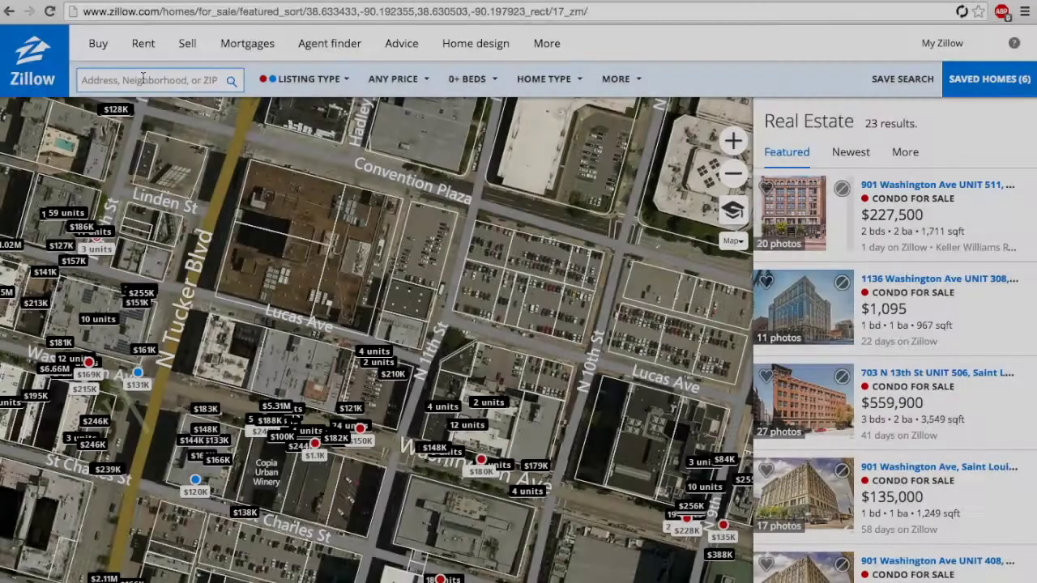
type("220")
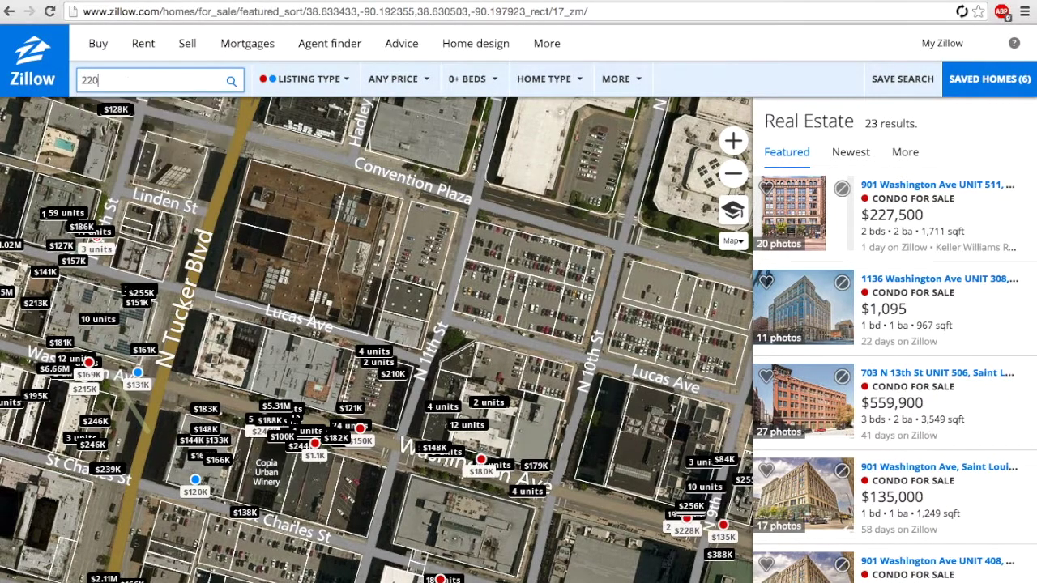
type("5 Charlack")
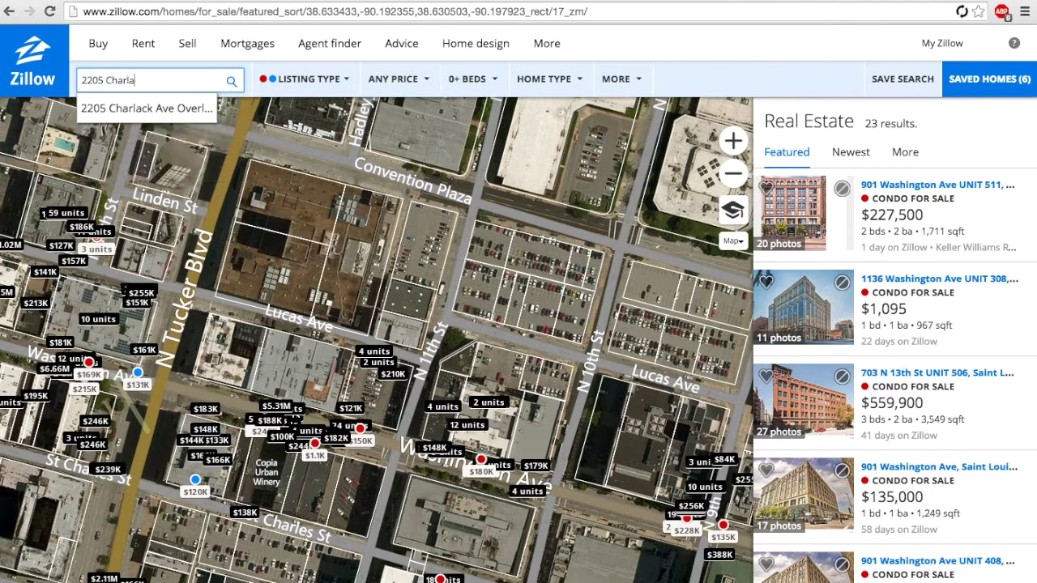
key("Down")
key("Return")
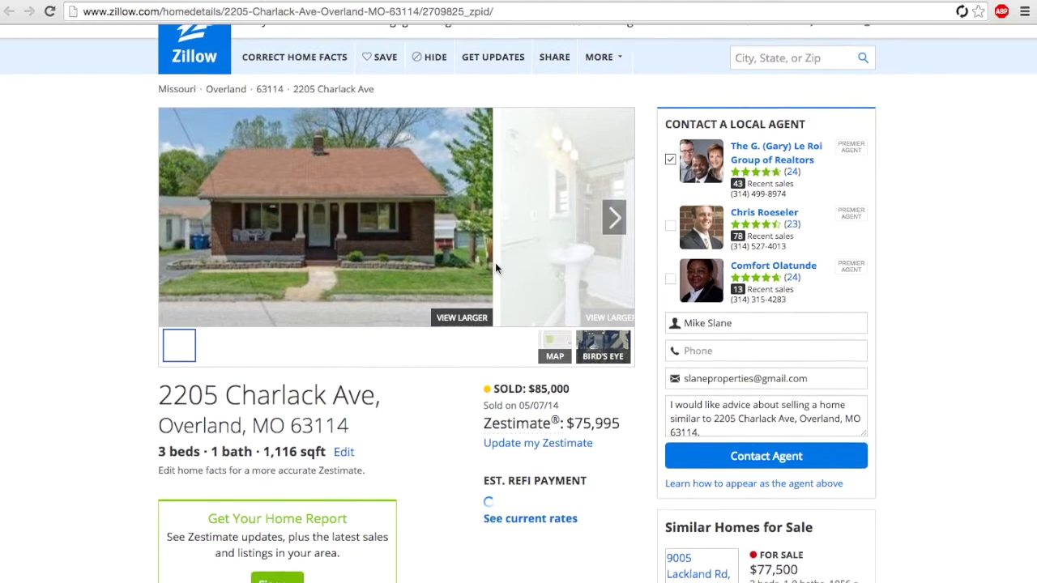
Use the Edit link beside the beds/bath summary to start correcting the home facts
scroll(495, 262, "down", 3)
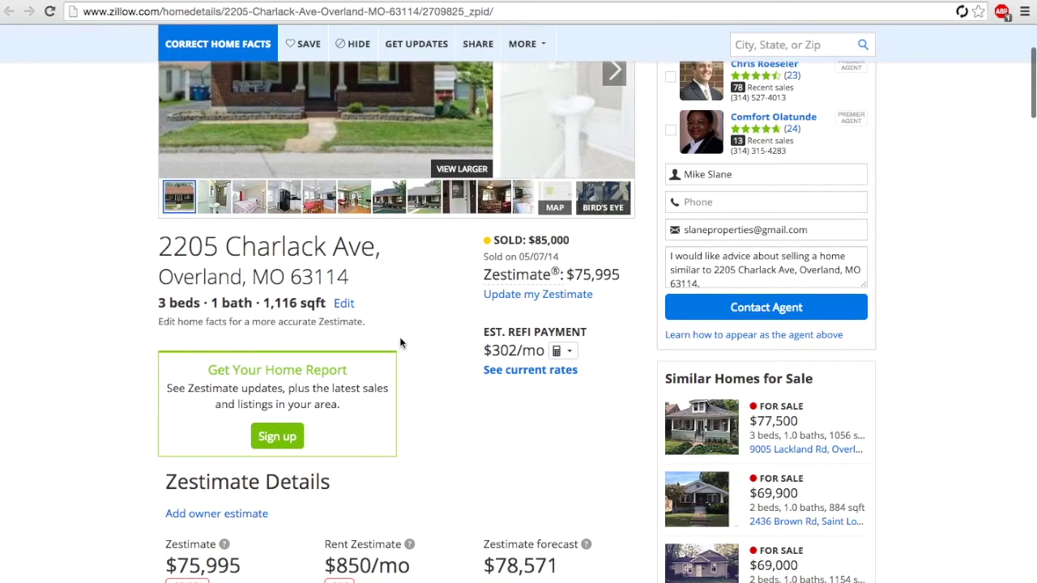
scroll(400, 344, "down", 1)
left_click(343, 268)
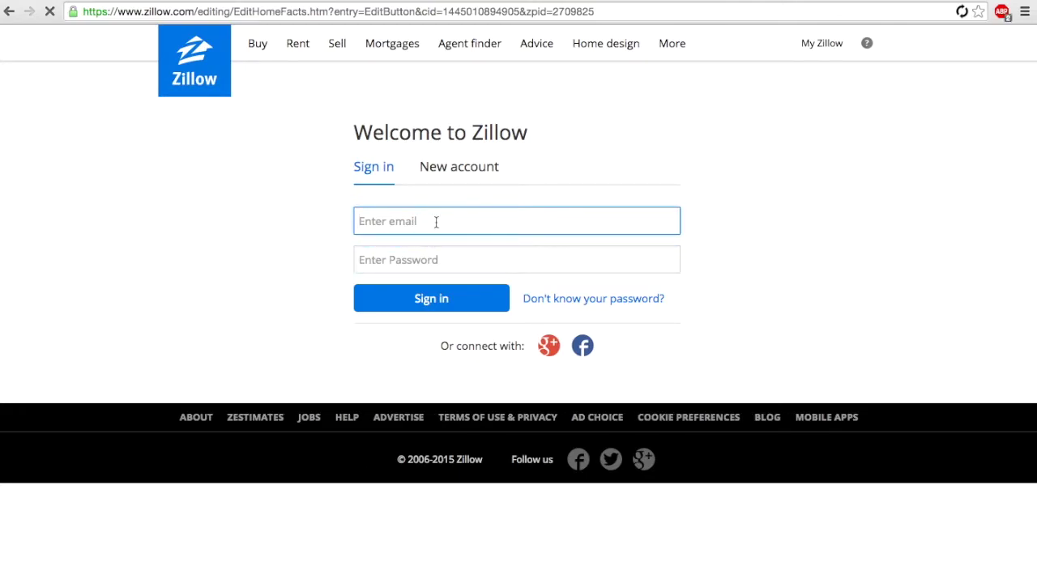
Sign in and claim ownership of the home with the autofilled owner name and phone, accepting the agreement
type("sl")
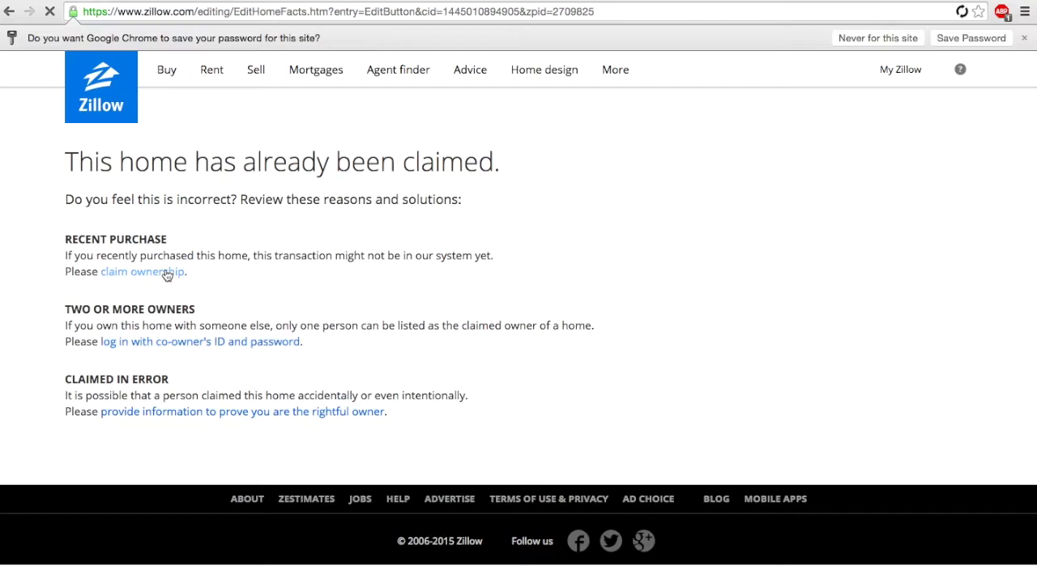
left_click(168, 275)
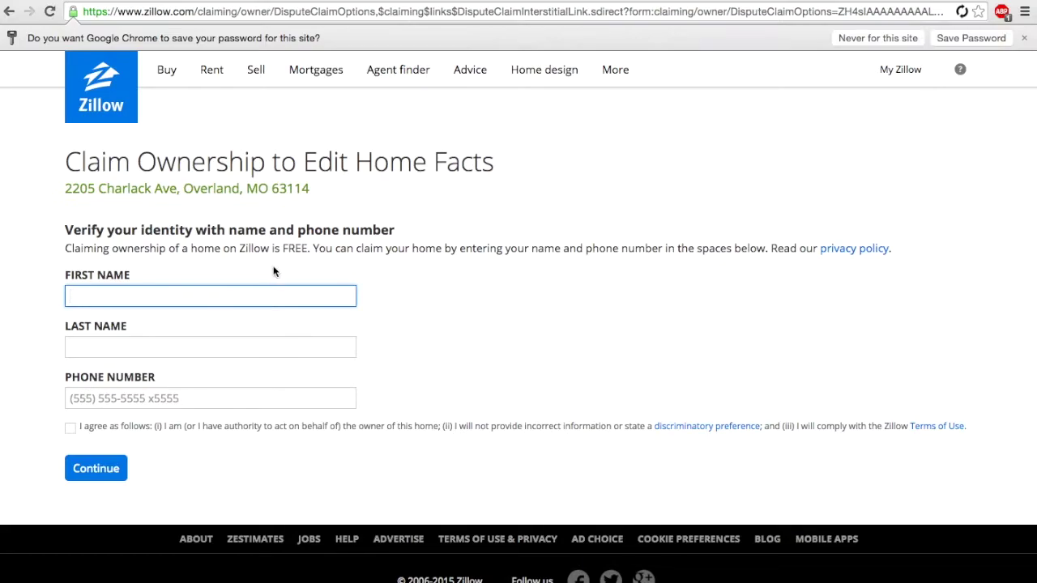
key("Down")
key("Down")
key("Return")
left_click(84, 464)
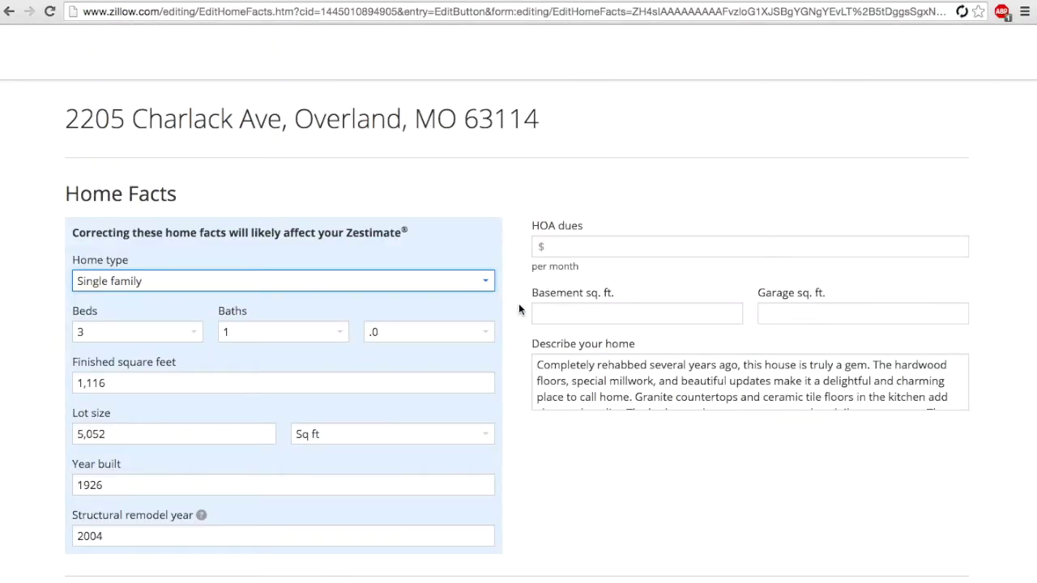
Enter HOA dues 0, basement 1116 sq. ft. and garage 0 sq. ft
scroll(519, 309, "down", 1)
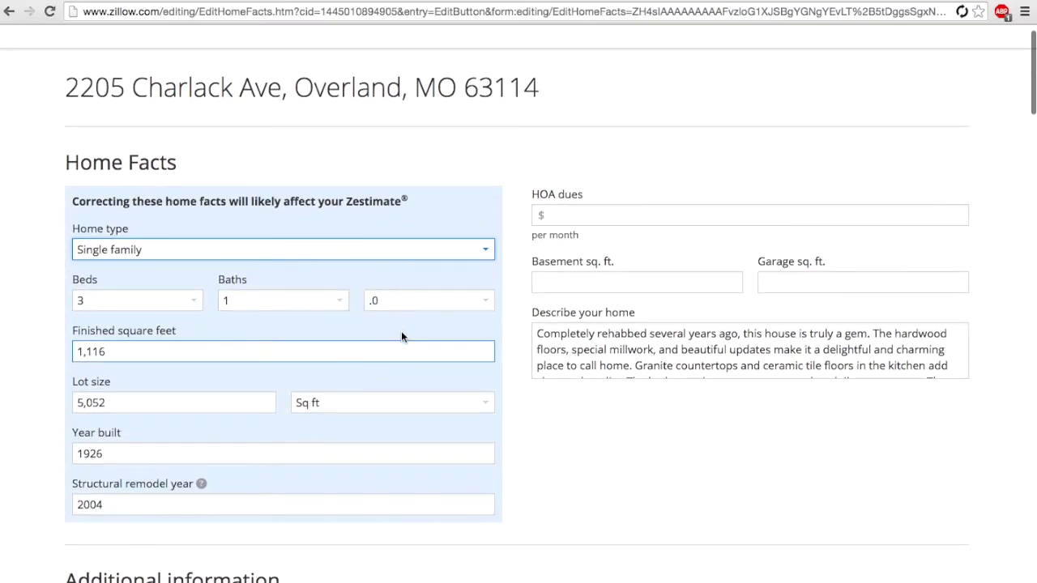
scroll(404, 334, "down", 2)
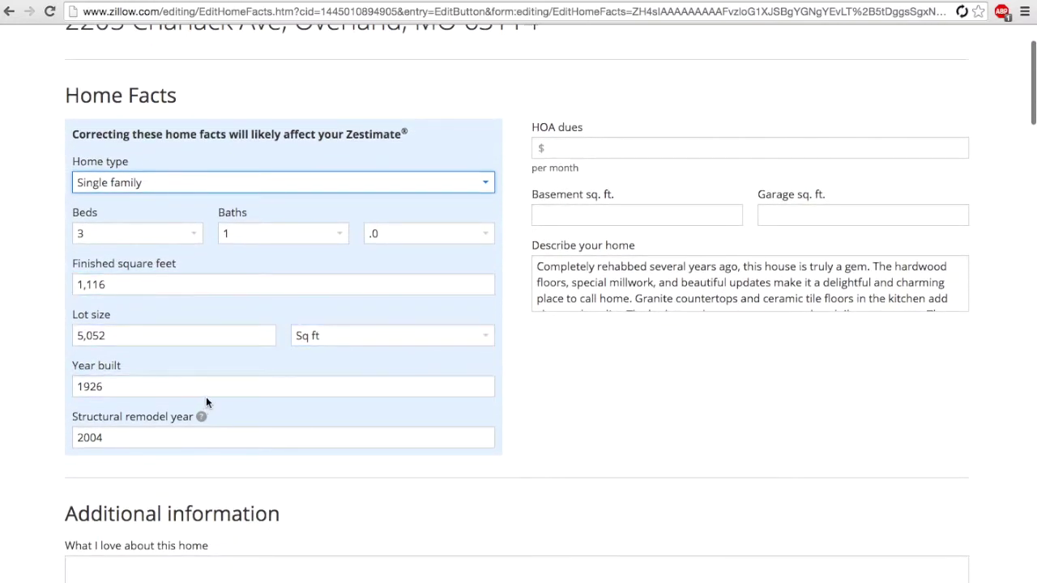
scroll(226, 439, "down", 7)
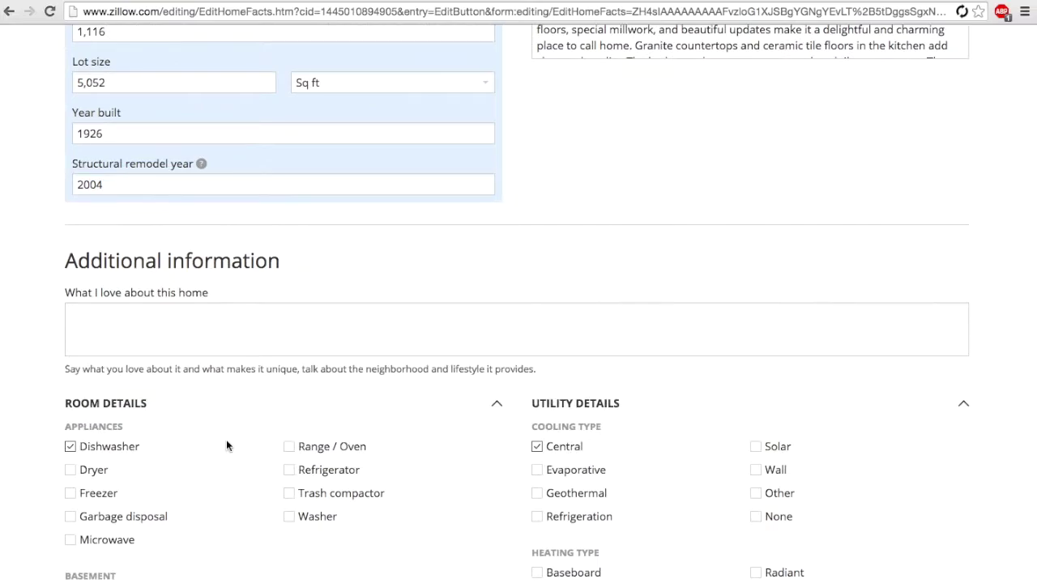
scroll(662, 157, "up", 5)
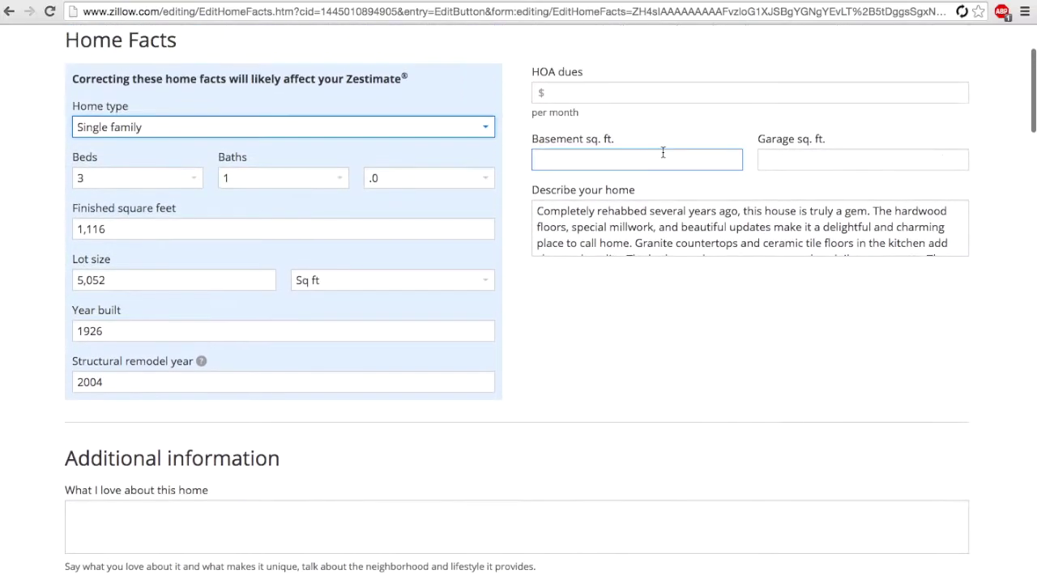
left_click(644, 93)
type("0")
key("Tab")
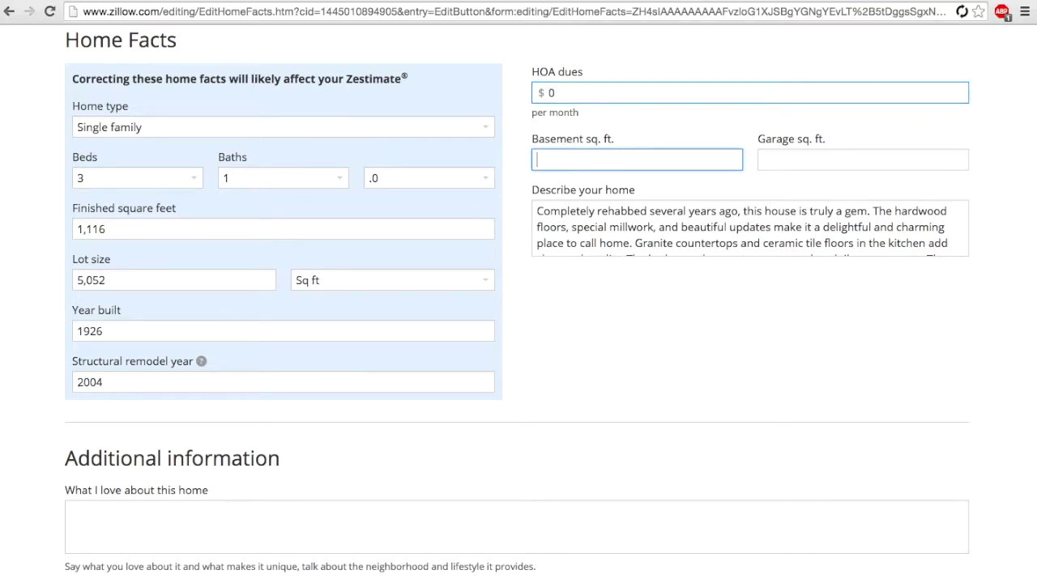
type("1116")
key("Tab")
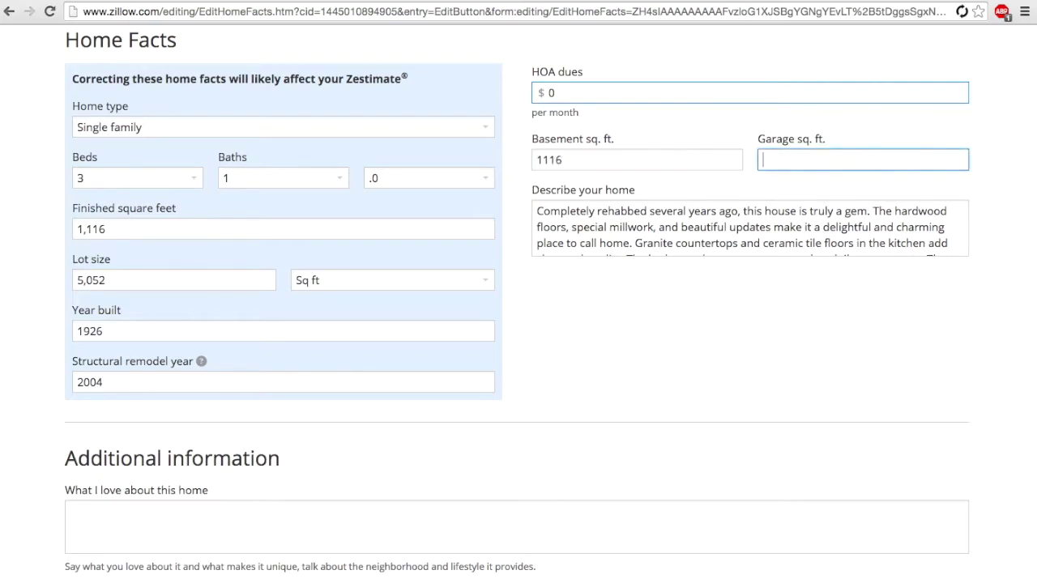
type("0")
Insert 'full width covered' before 'front porch' in the home description
key("Tab")
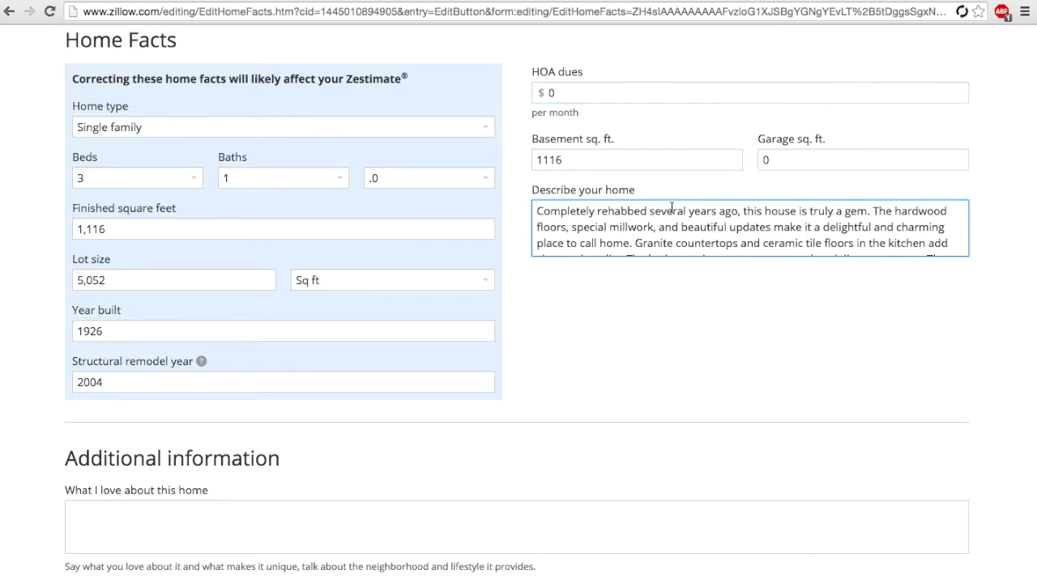
scroll(674, 222, "down", 1)
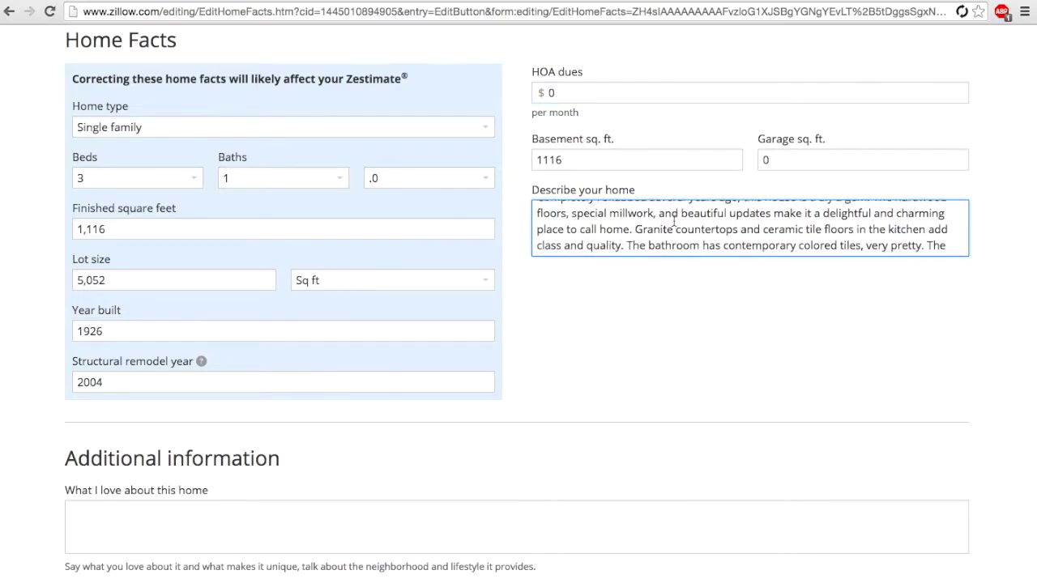
scroll(674, 222, "down", 1)
scroll(656, 229, "down", 2)
scroll(714, 231, "down", 3)
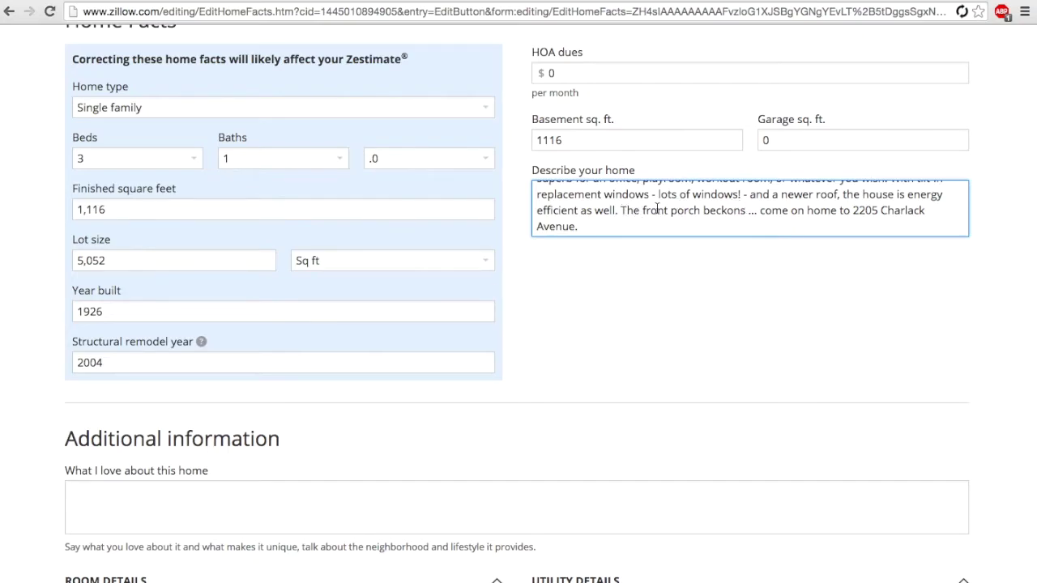
left_click(644, 210)
type("full width covered")
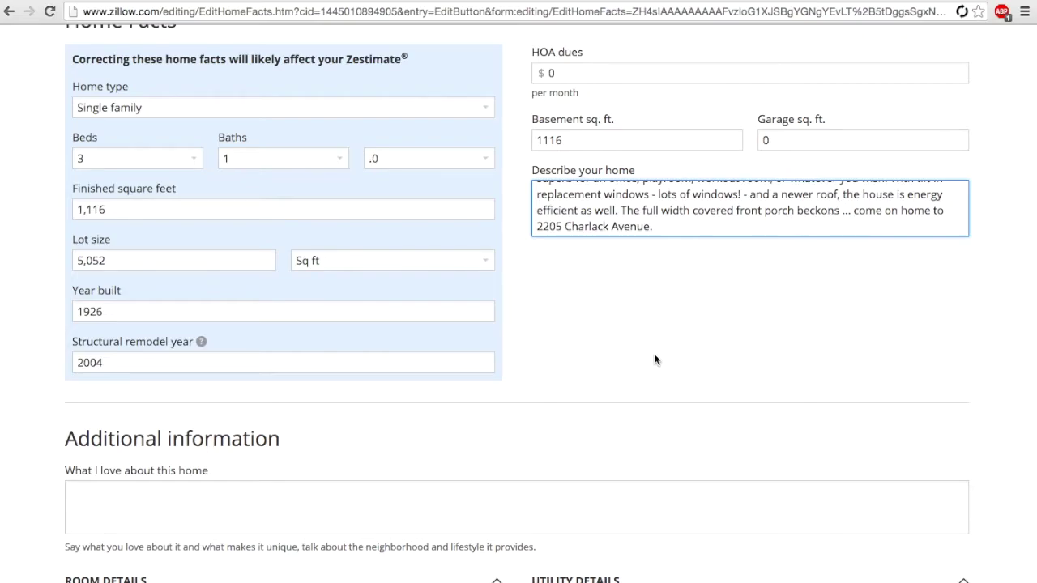
scroll(577, 370, "down", 1)
Tick Garbage disposal and Range / Oven among the appliances
scroll(577, 371, "down", 1)
left_click(300, 365)
scroll(303, 364, "down", 2)
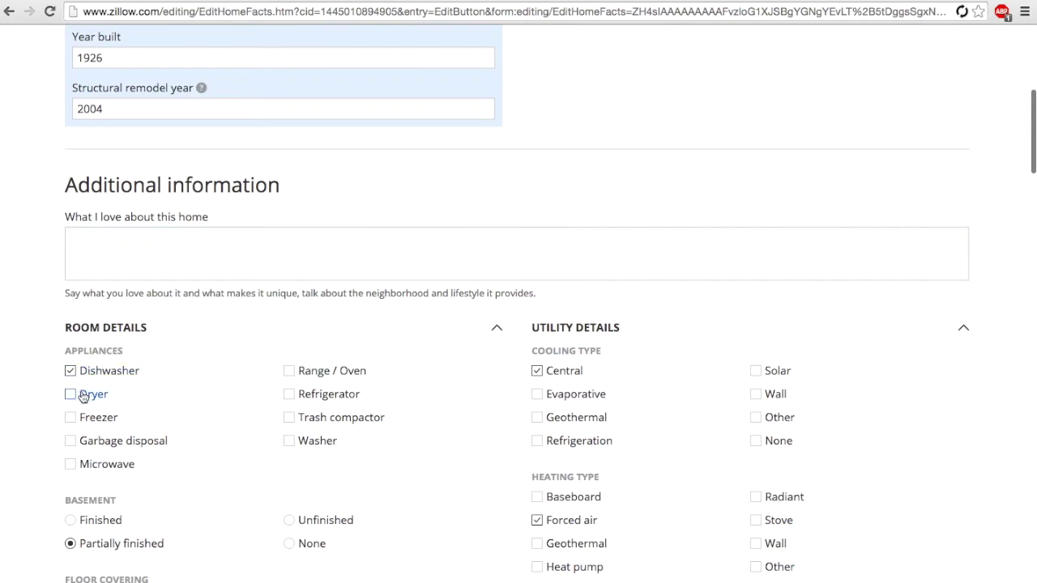
left_click(73, 442)
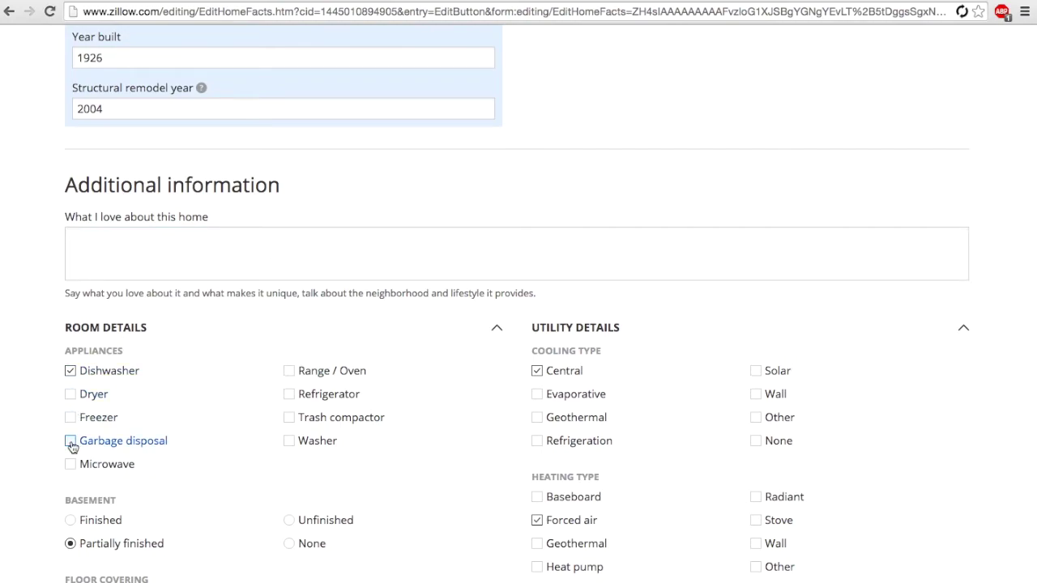
left_click(290, 372)
Tick Tile and Carpet as floor coverings
scroll(544, 398, "down", 1)
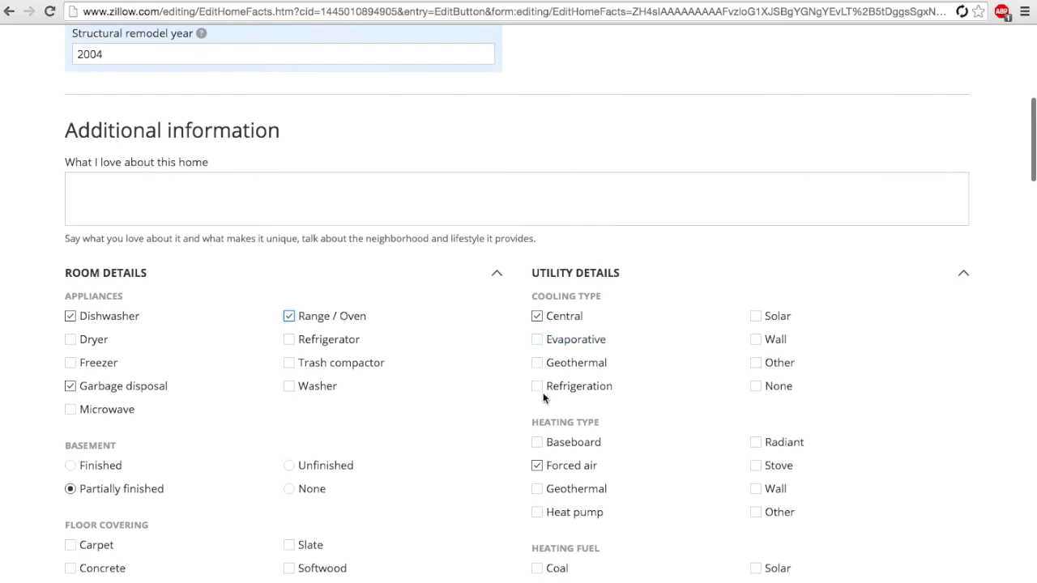
scroll(536, 372, "down", 2)
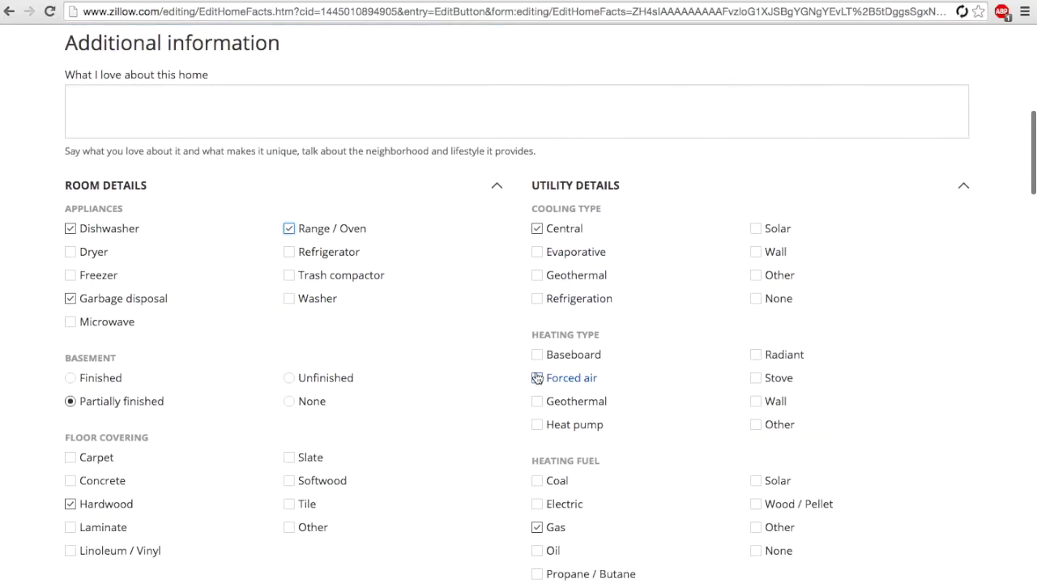
scroll(508, 377, "down", 1)
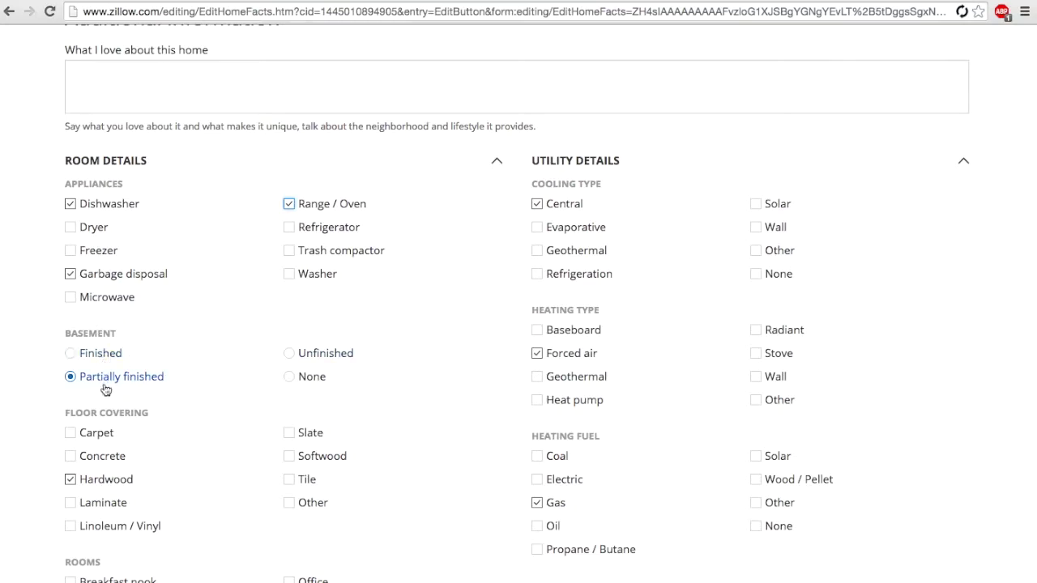
scroll(337, 366, "down", 3)
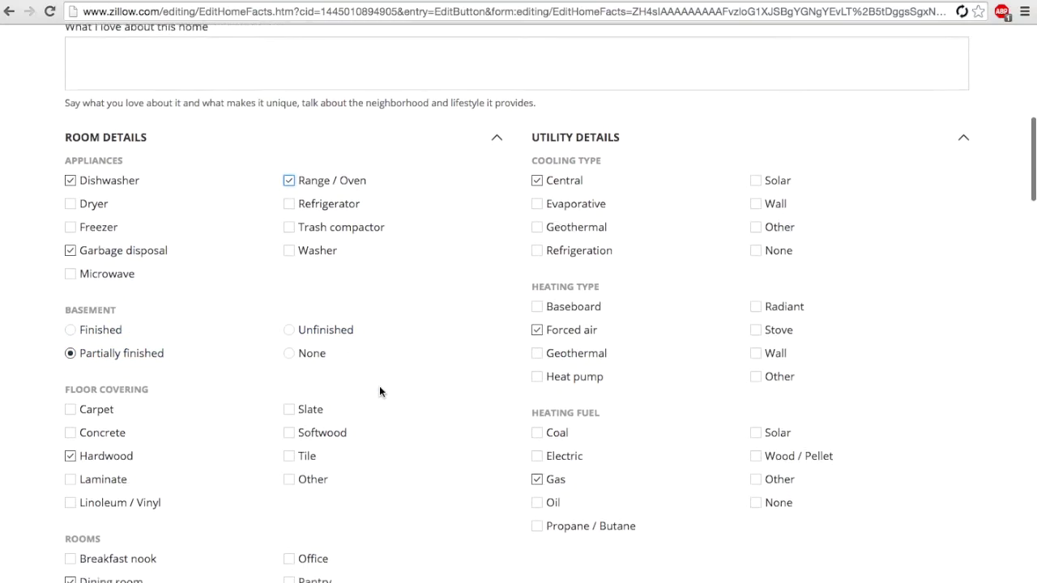
scroll(134, 427, "down", 2)
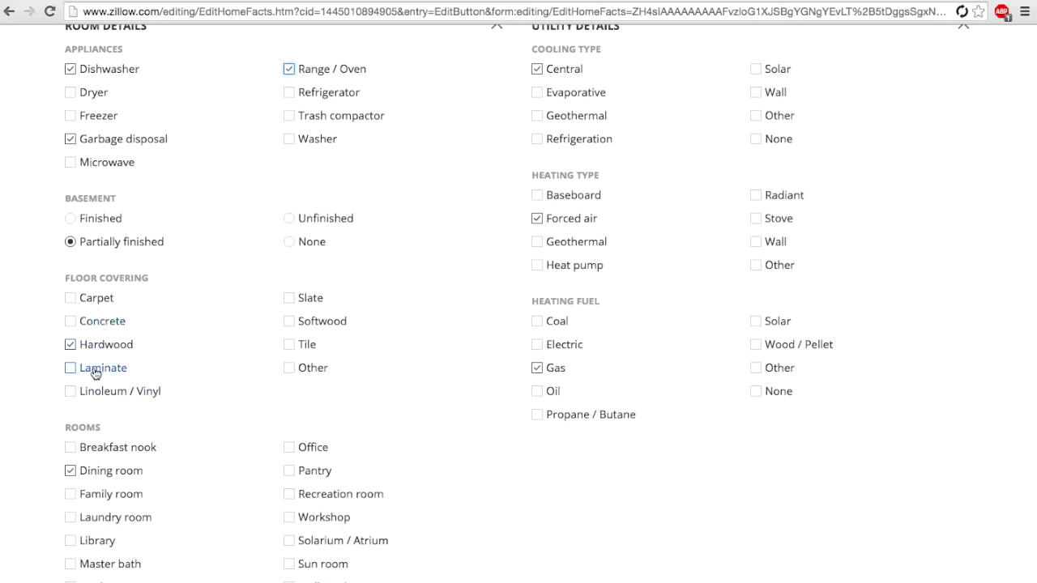
left_click(289, 345)
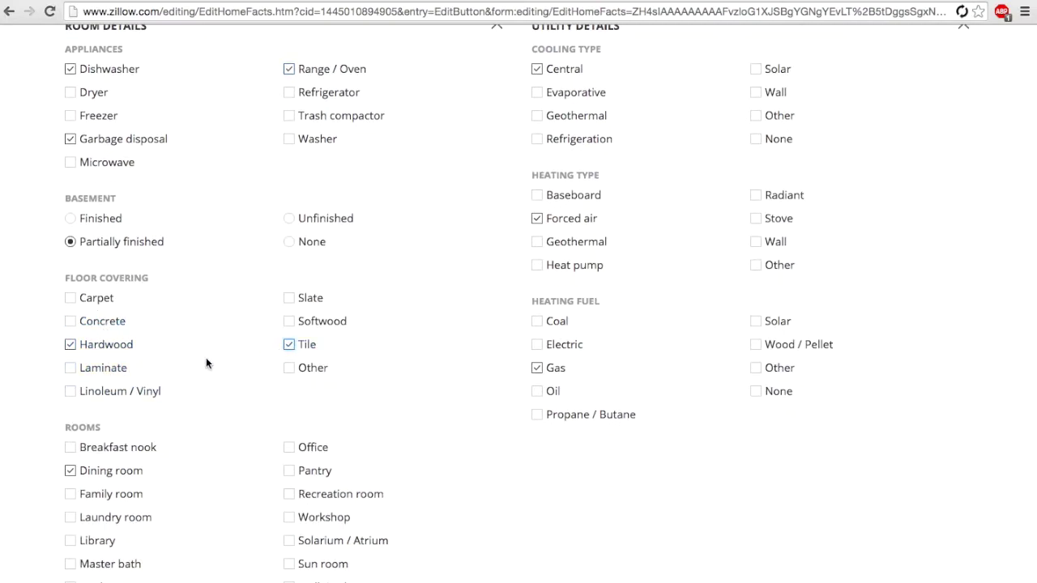
left_click(93, 303)
Add Laundry room to the rooms and Double pane/storm windows to indoor features
scroll(498, 347, "down", 1)
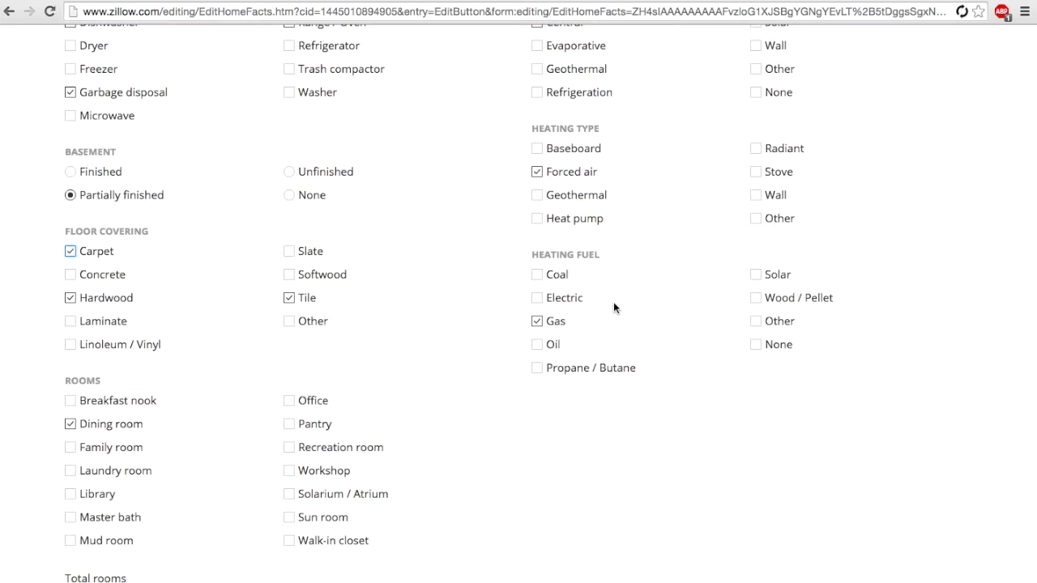
scroll(614, 307, "down", 1)
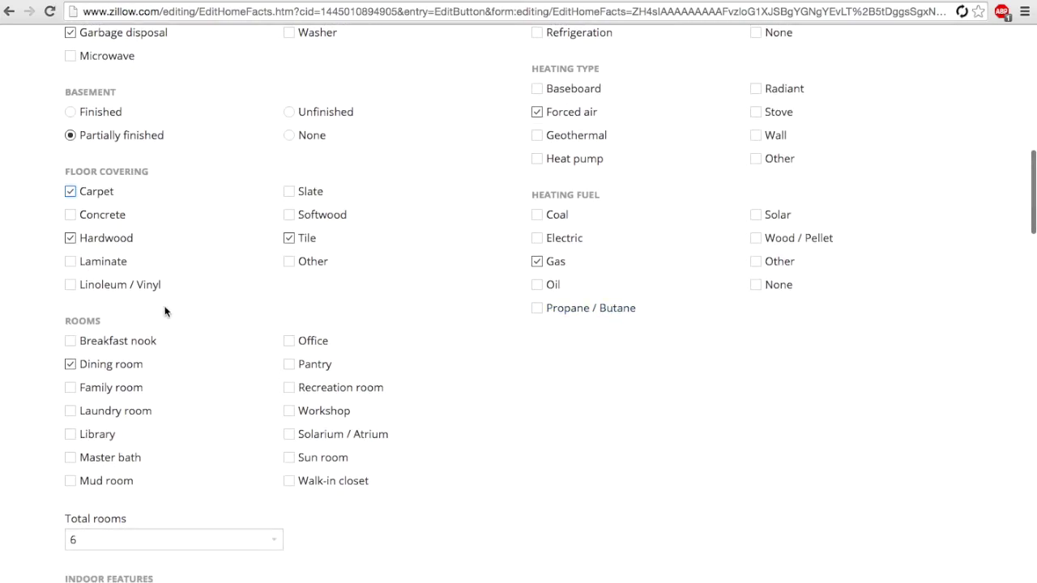
left_click(71, 411)
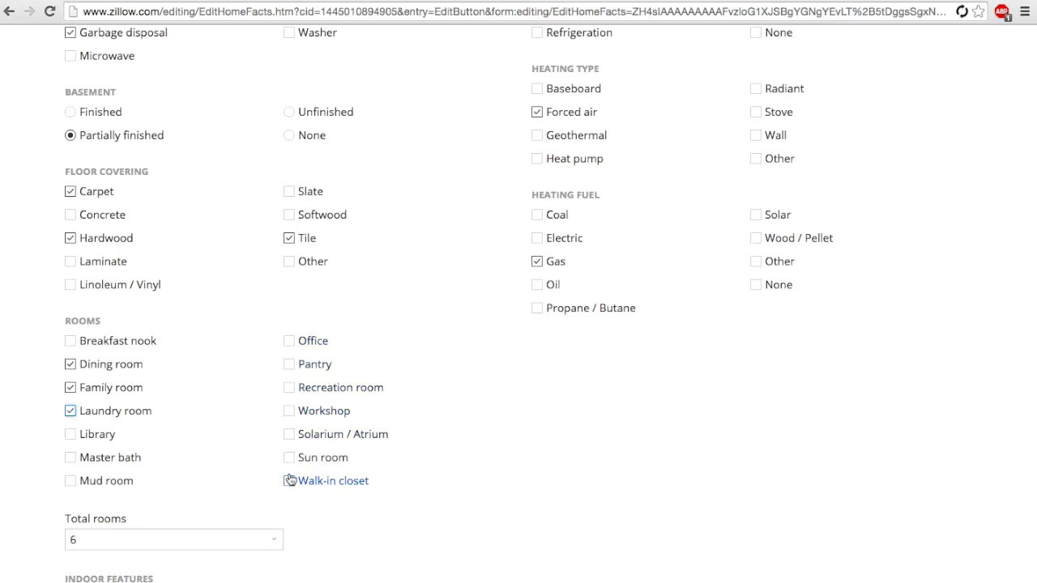
scroll(290, 478, "down", 5)
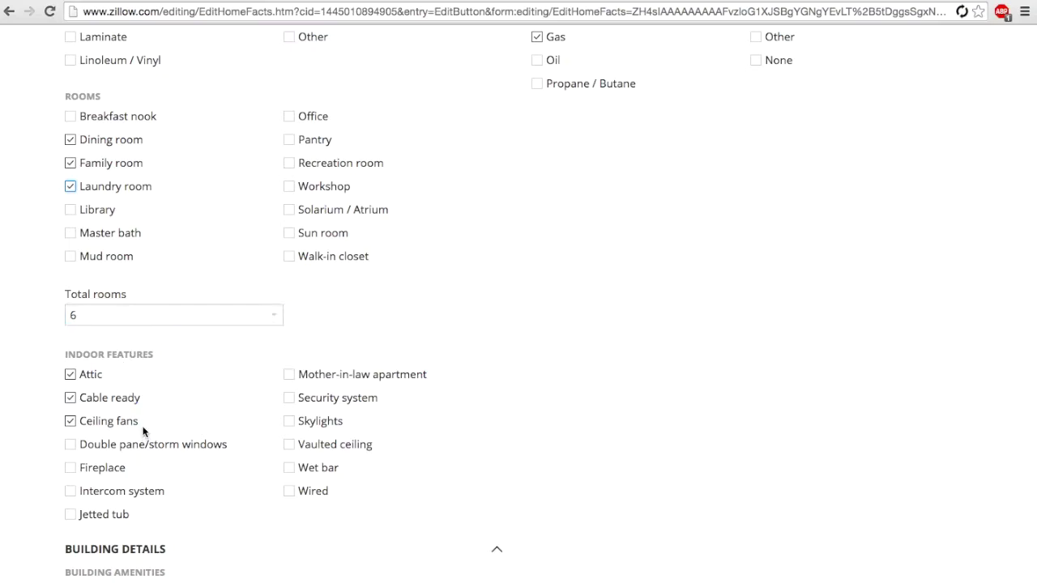
left_click(71, 446)
scroll(270, 438, "down", 5)
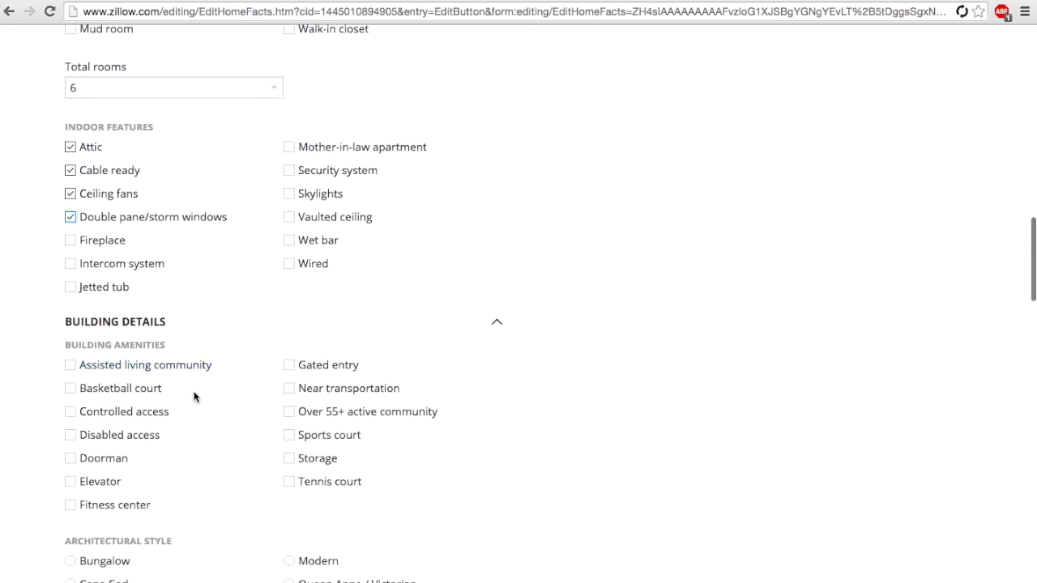
scroll(195, 396, "down", 3)
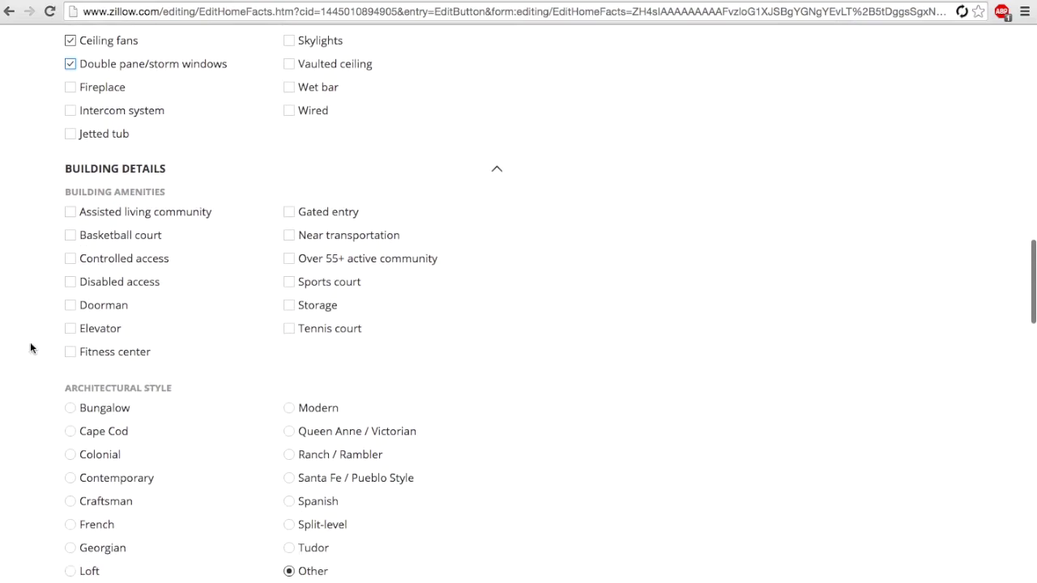
Tick Brick and Shingle as exterior materials
scroll(30, 347, "down", 5)
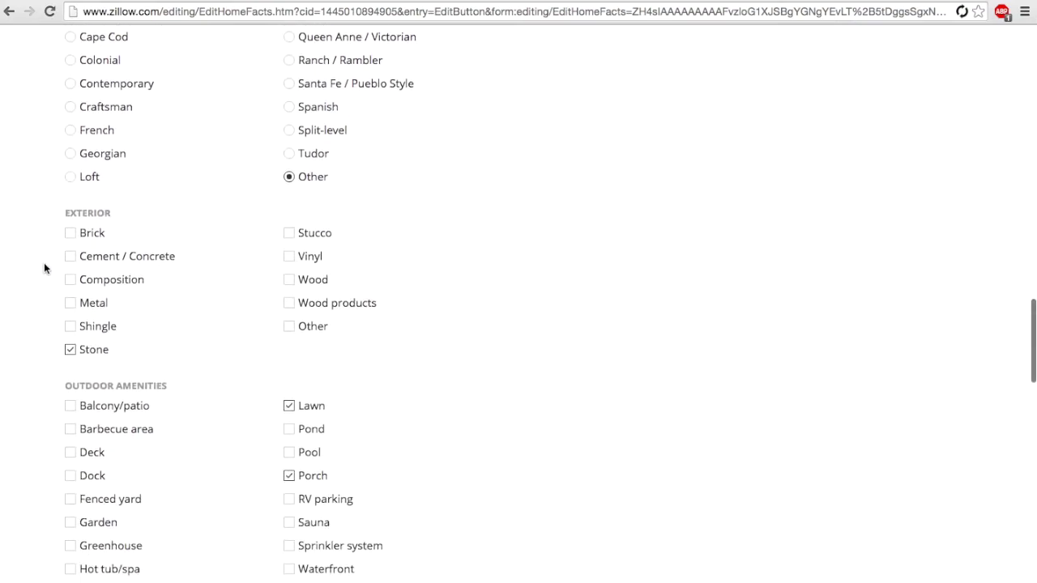
left_click(70, 233)
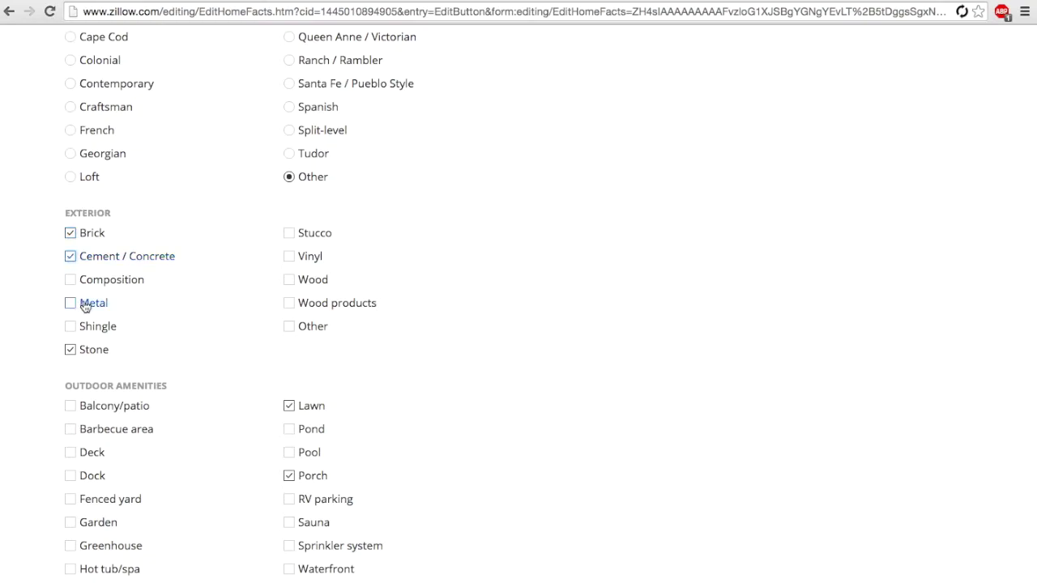
left_click(71, 325)
scroll(199, 338, "down", 2)
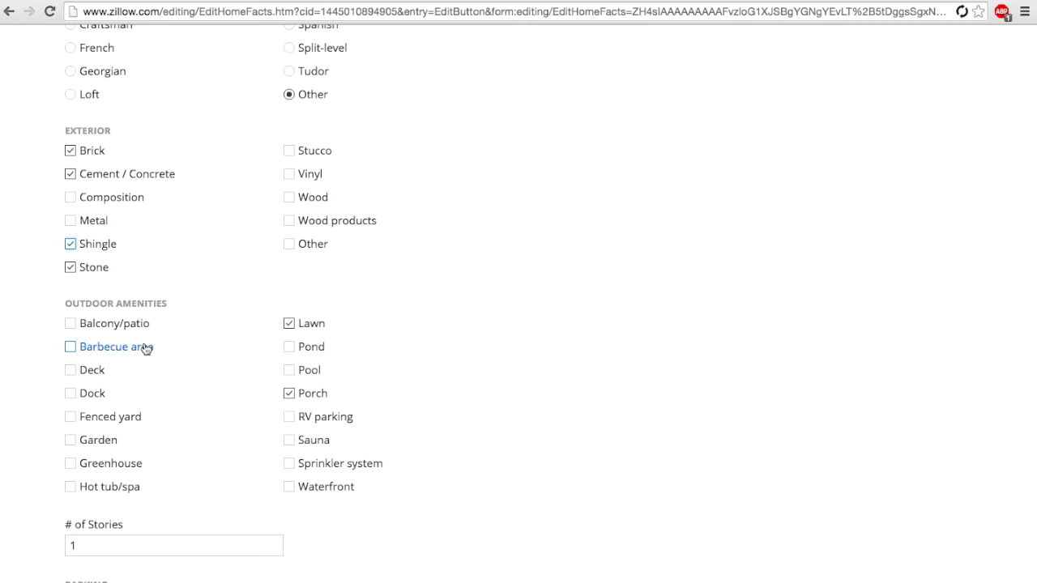
scroll(144, 347, "down", 6)
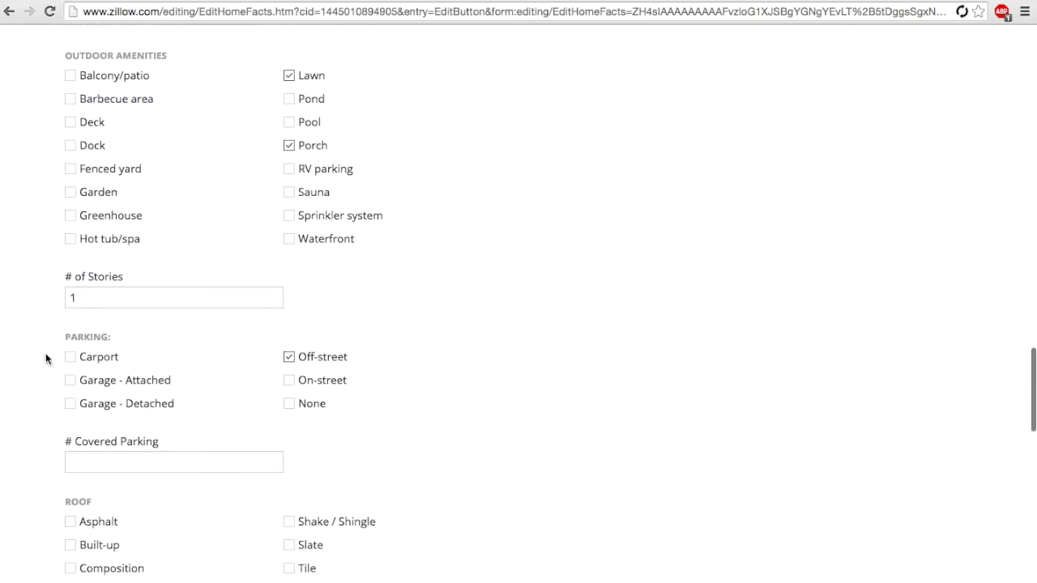
scroll(226, 370, "down", 1)
scroll(226, 370, "down", 2)
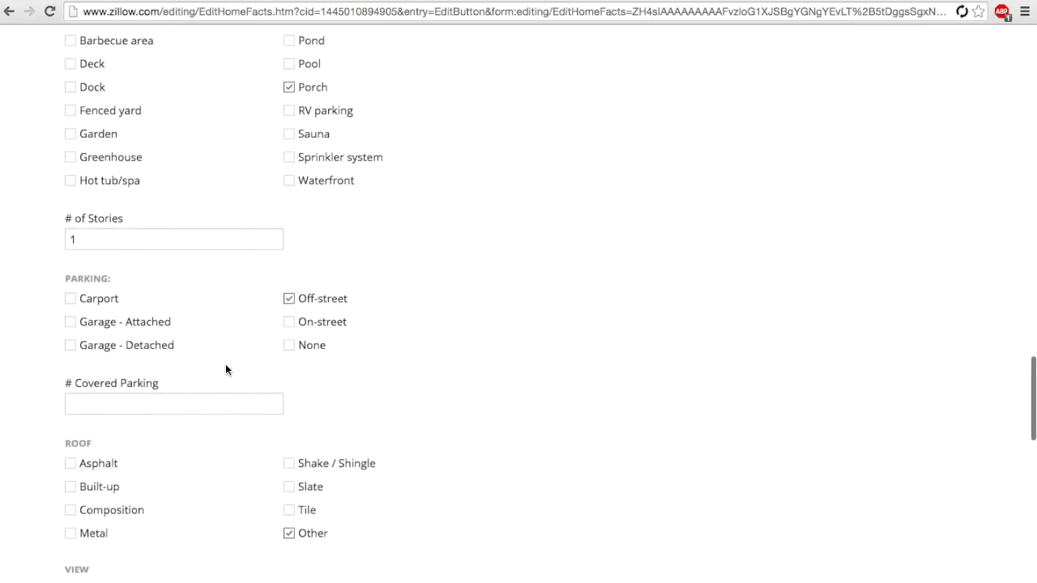
Change the roof type to Asphalt, unticking Other
left_click(166, 332)
scroll(122, 337, "down", 1)
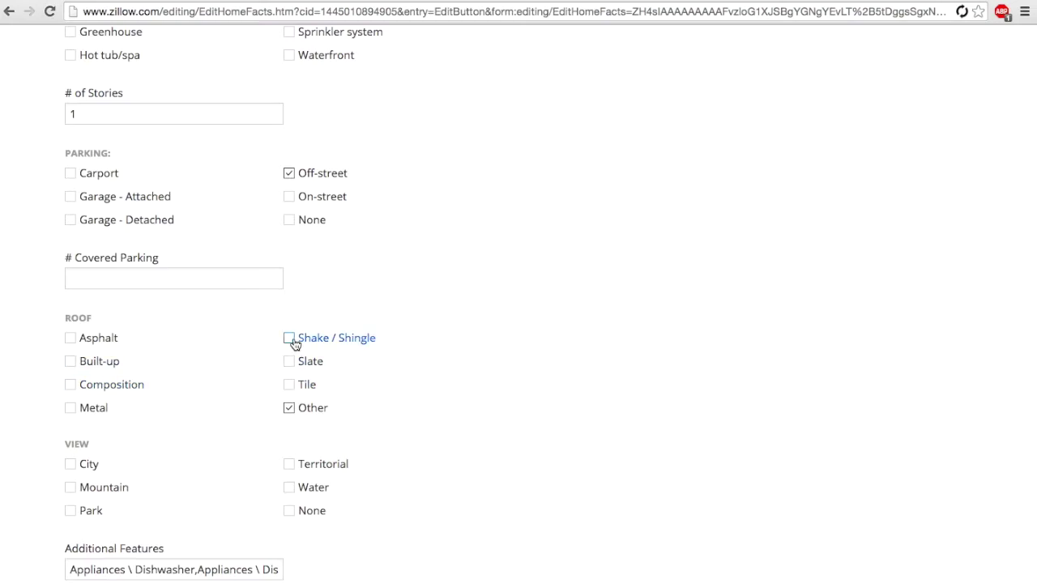
left_click(71, 339)
left_click(290, 409)
scroll(234, 428, "down", 1)
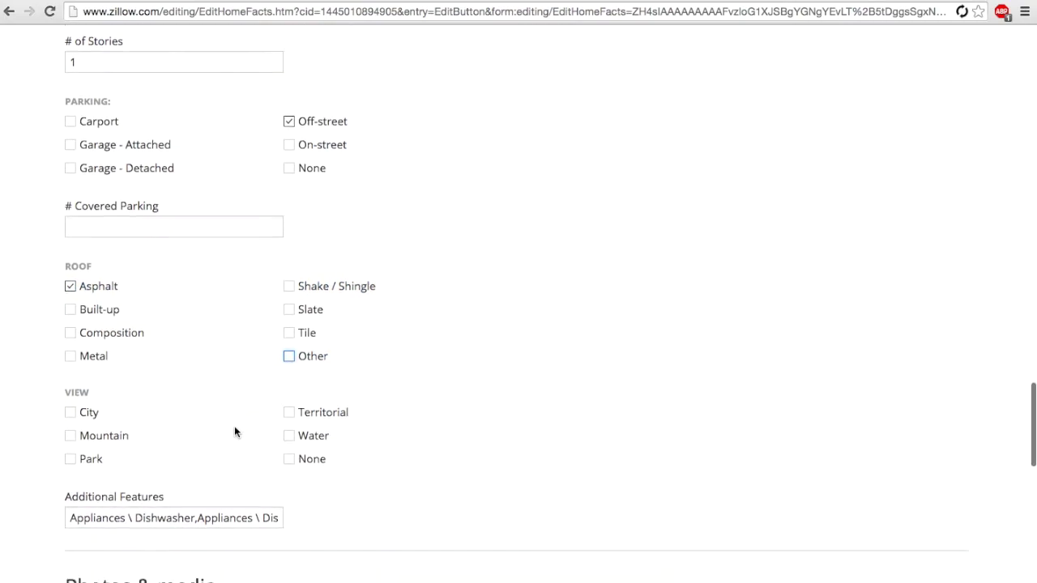
scroll(147, 417, "down", 2)
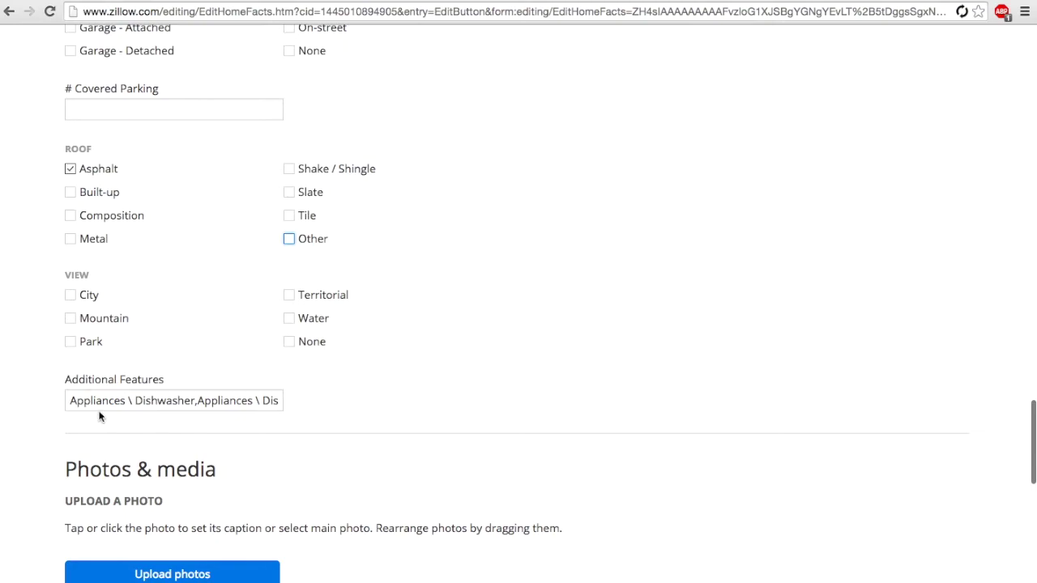
Save the edited home facts and open the explainer on why the Zestimate stayed $75,995
scroll(190, 405, "down", 2)
scroll(189, 409, "down", 5)
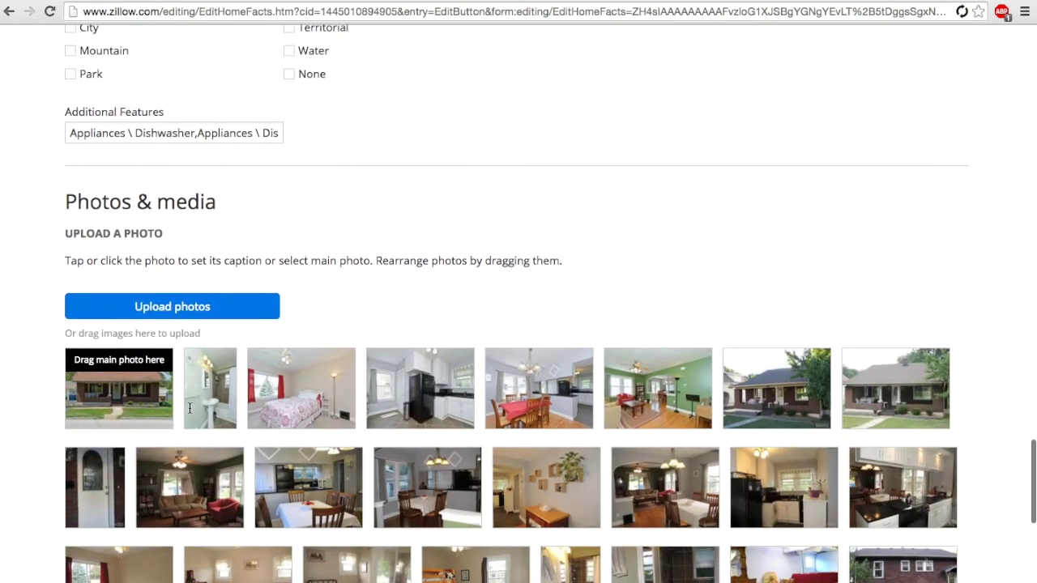
scroll(190, 409, "down", 2)
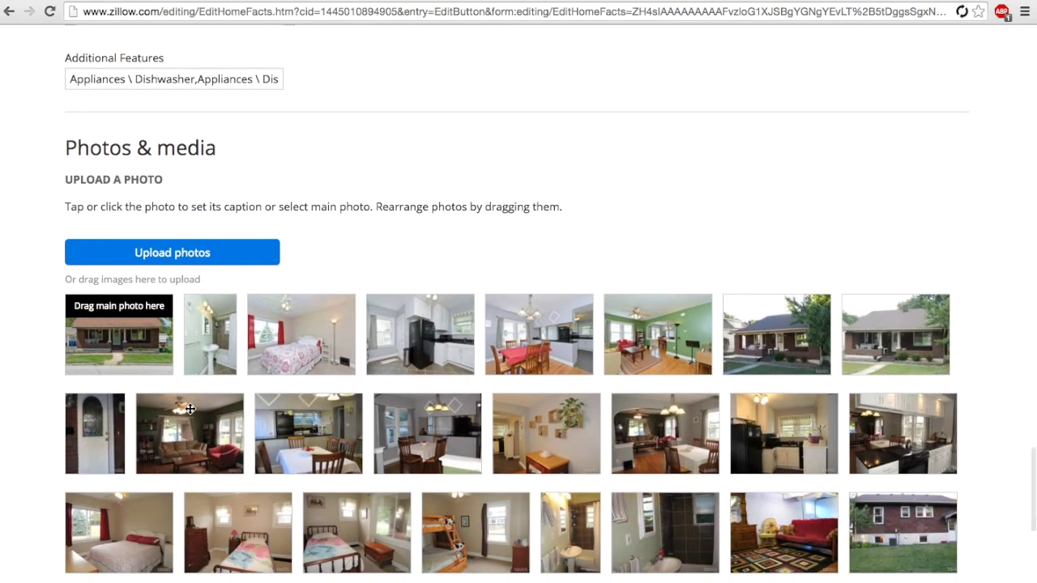
scroll(190, 409, "up", 6)
scroll(516, 470, "down", 15)
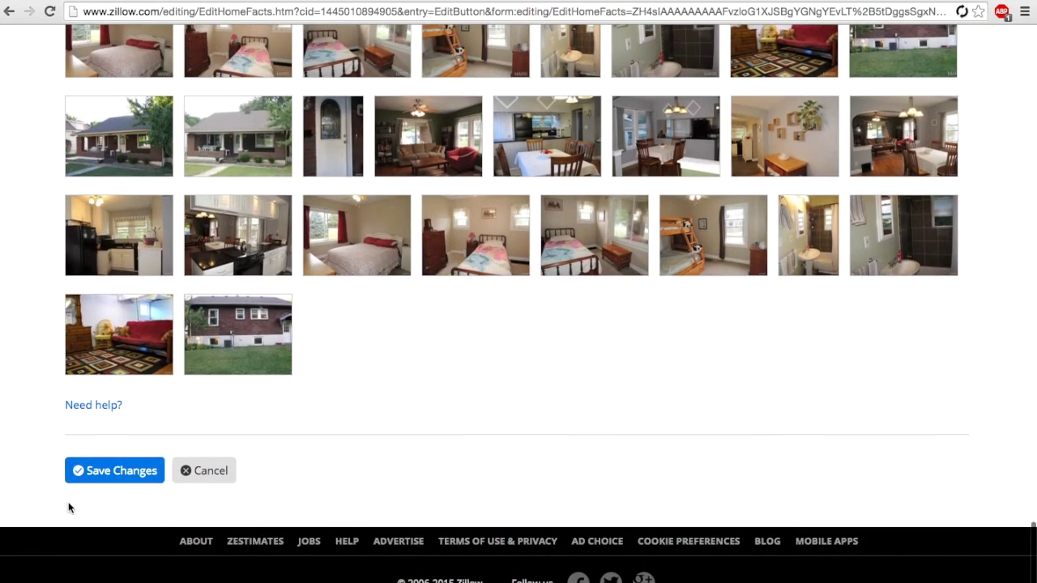
left_click(105, 472)
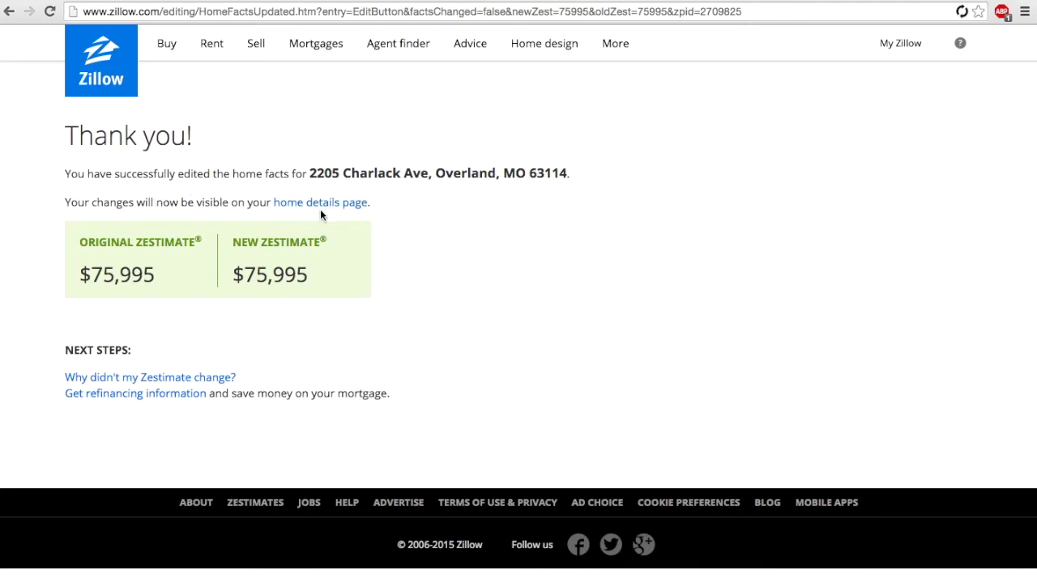
left_click(187, 380)
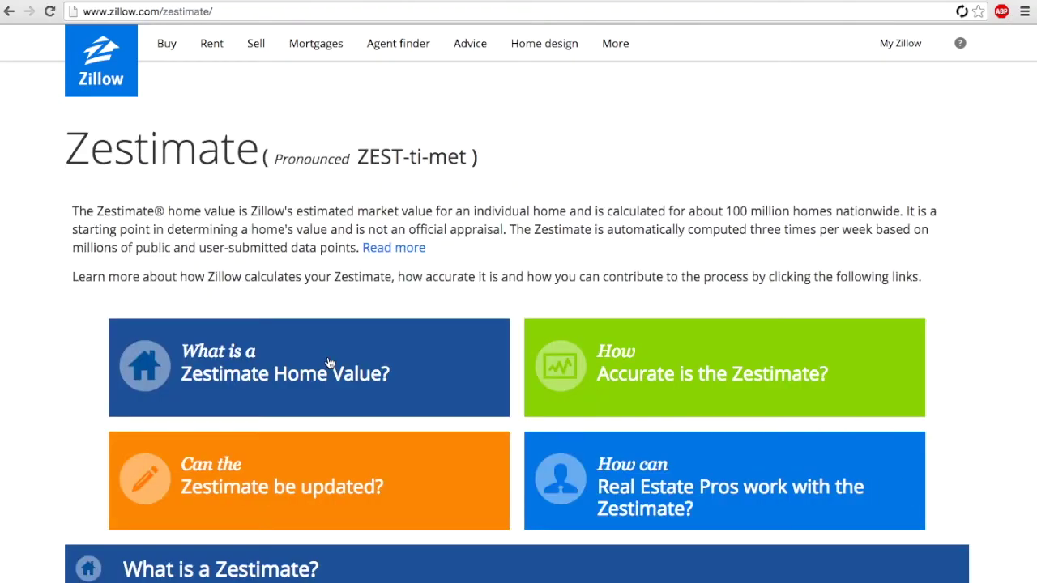
Expand the FAQ on when the Zestimate updates after home facts are changed
scroll(329, 362, "down", 3)
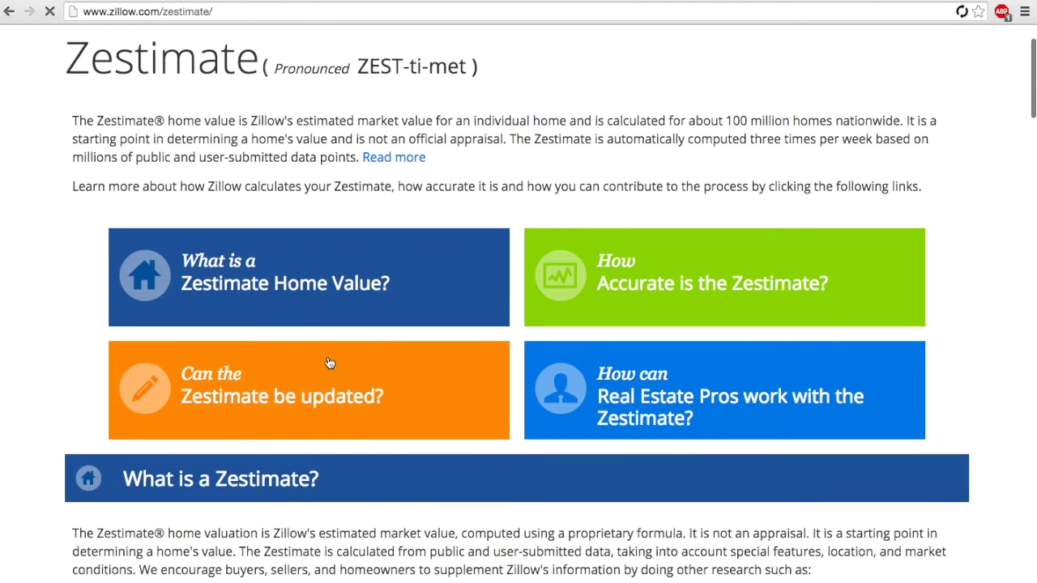
scroll(329, 362, "down", 1)
left_click(260, 347)
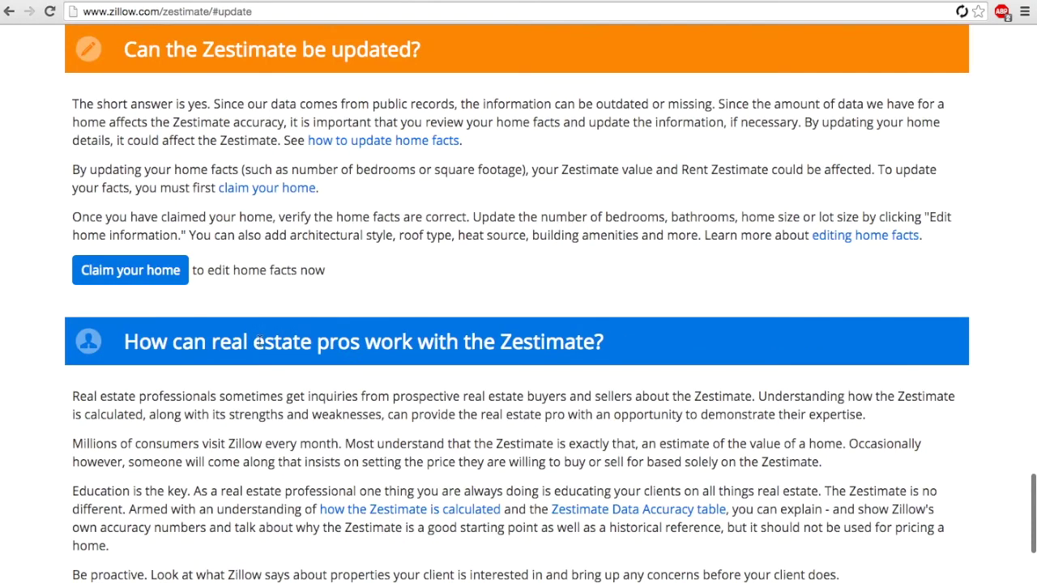
scroll(444, 312, "up", 15)
scroll(354, 186, "down", 4)
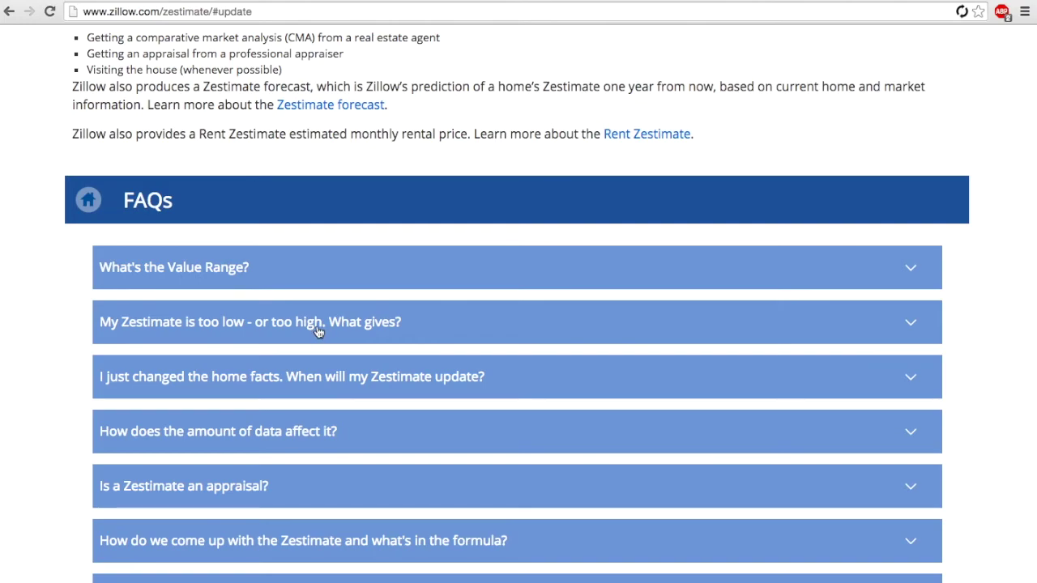
left_click(325, 375)
scroll(332, 356, "down", 3)
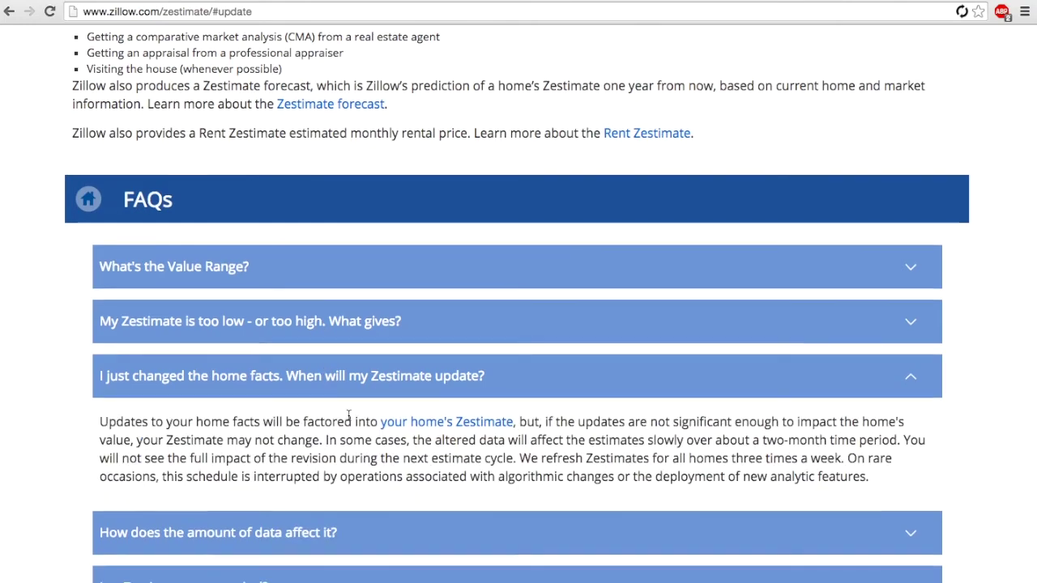